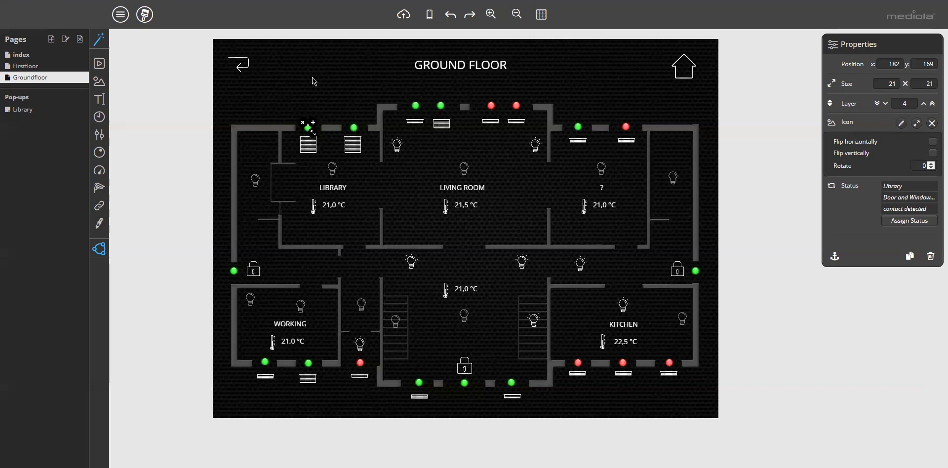
Step: Preview the remote from the index page on a tablet and view the first floor plan
left_click(51, 66)
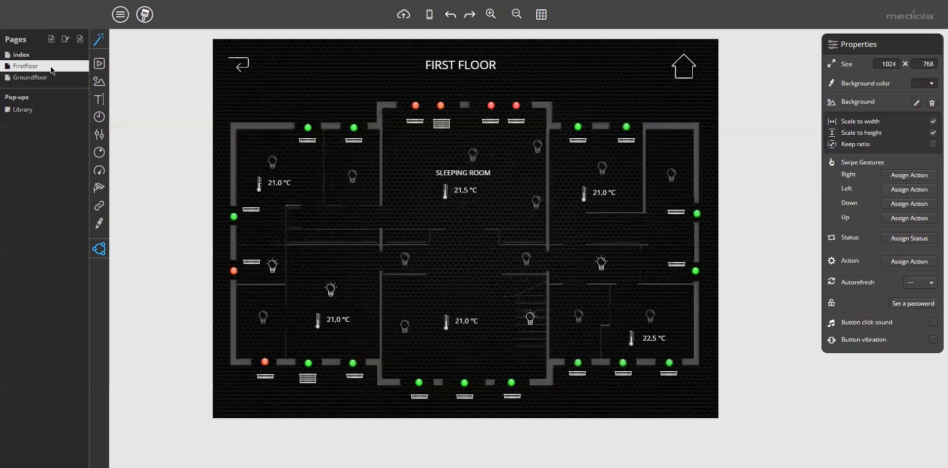
left_click(48, 55)
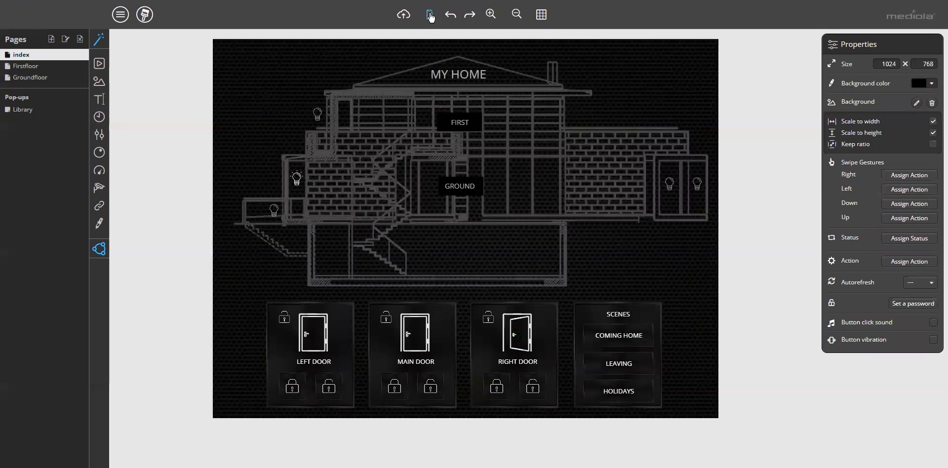
left_click(430, 16)
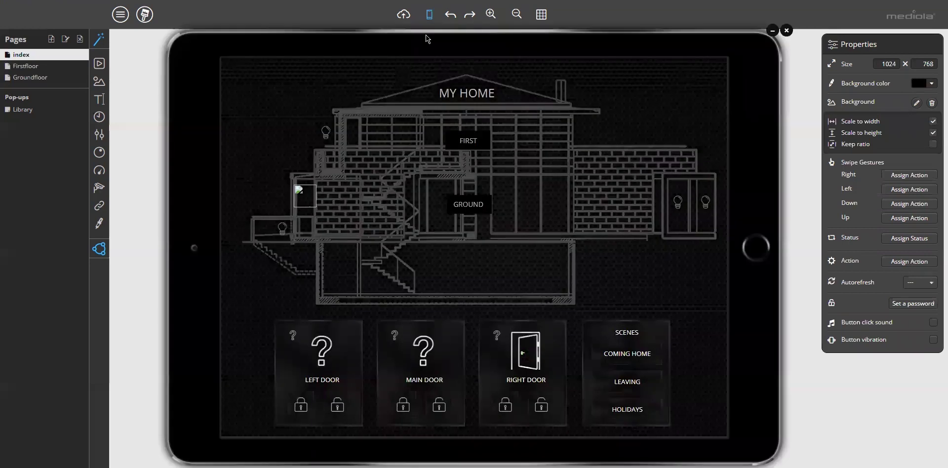
left_click(499, 142)
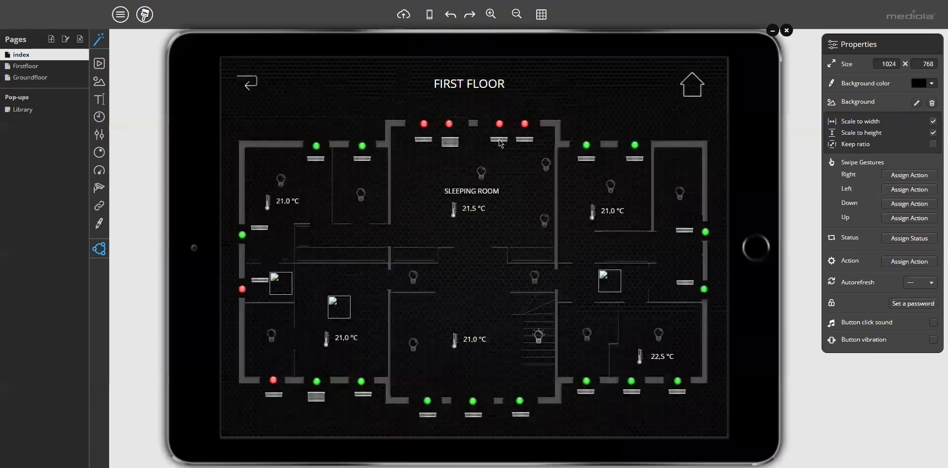
left_click(250, 84)
Step: View the ground floor plan in the preview, then close it and reopen the Groundfloor page
left_click(521, 208)
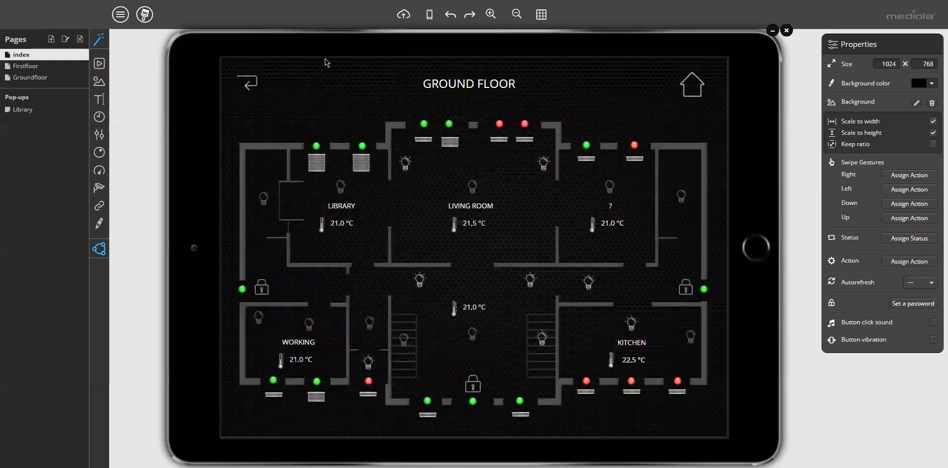
left_click(249, 83)
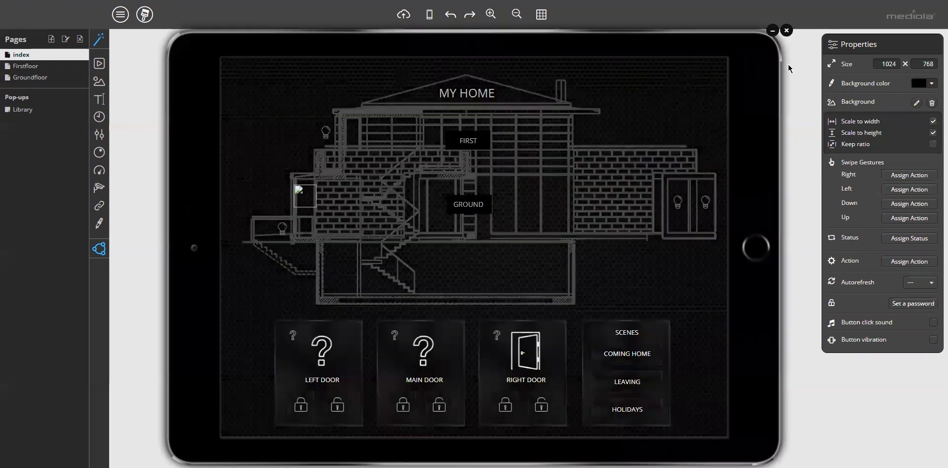
left_click(786, 31)
left_click(52, 78)
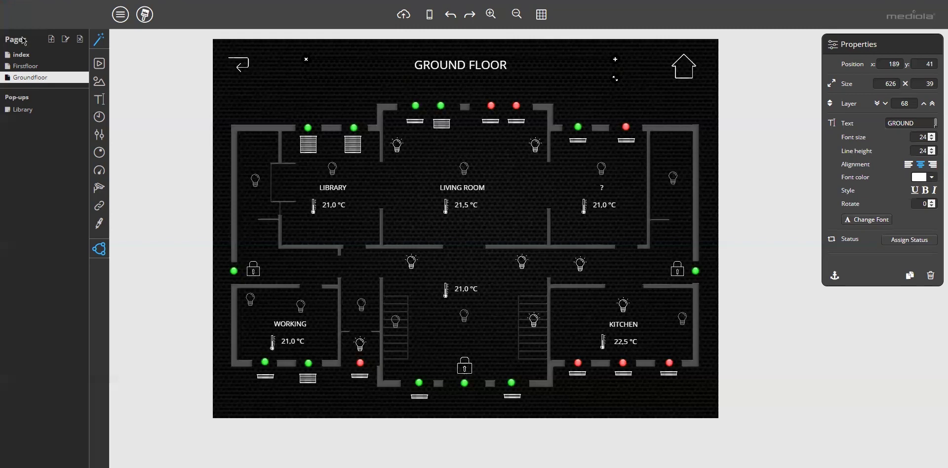
Step: Select the green window status dot above the library on the ground floor plan
left_click(291, 98)
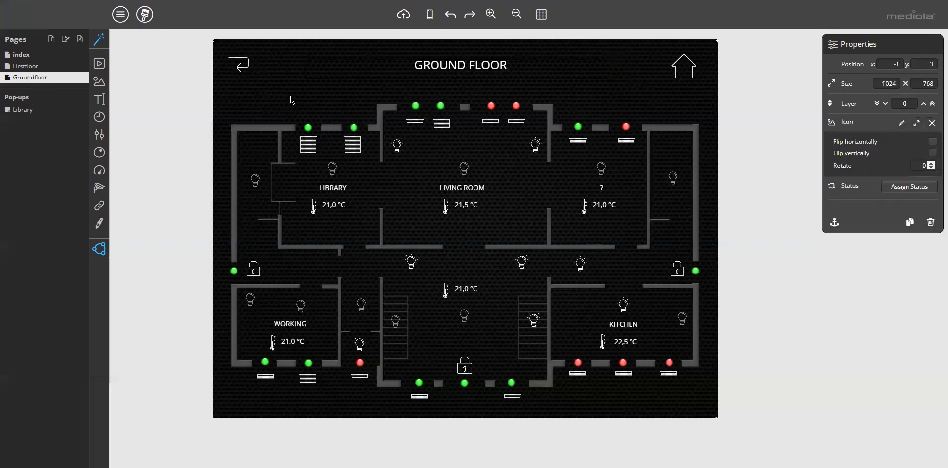
left_click(308, 128)
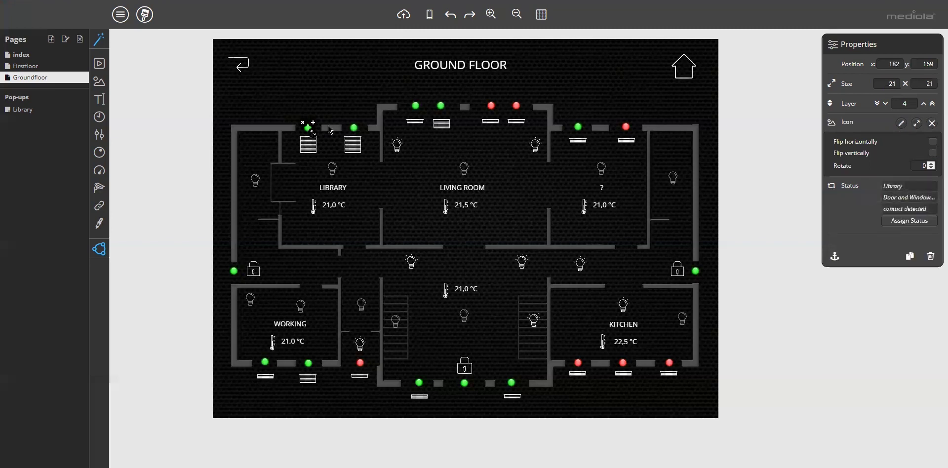
Step: Open the dot icon's Image catalog on the Import tab and browse for a file
left_click(901, 124)
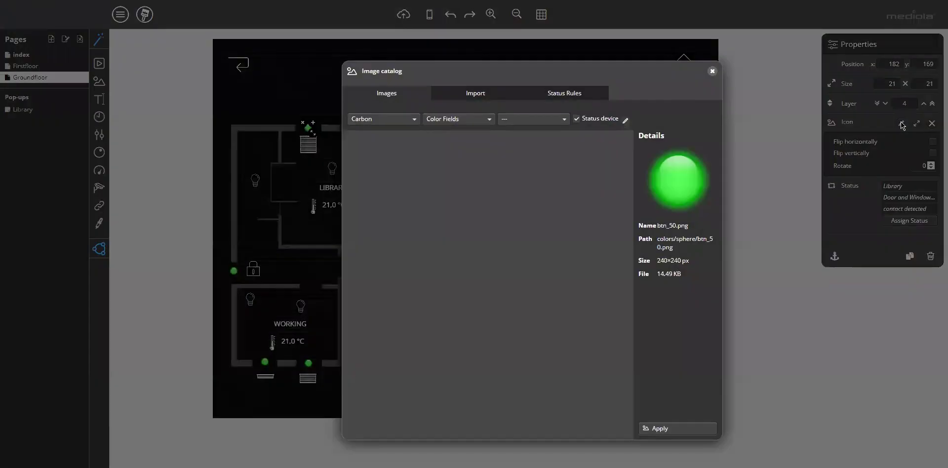
left_click(482, 95)
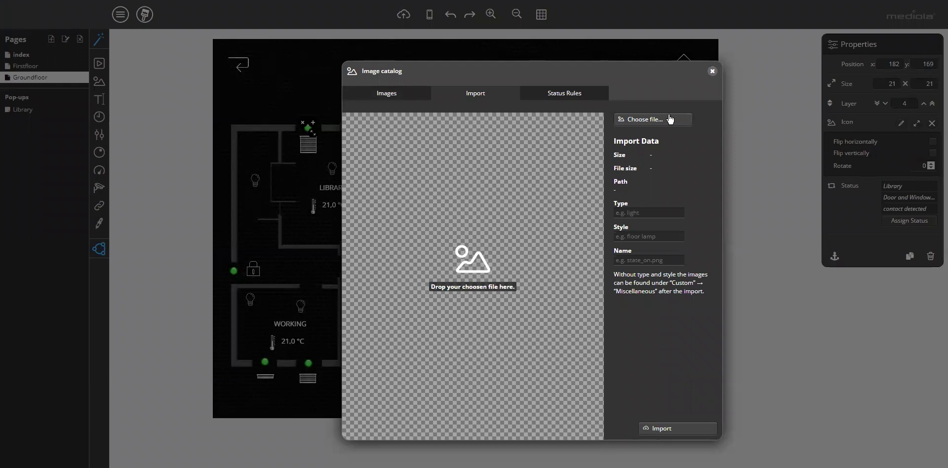
left_click(646, 122)
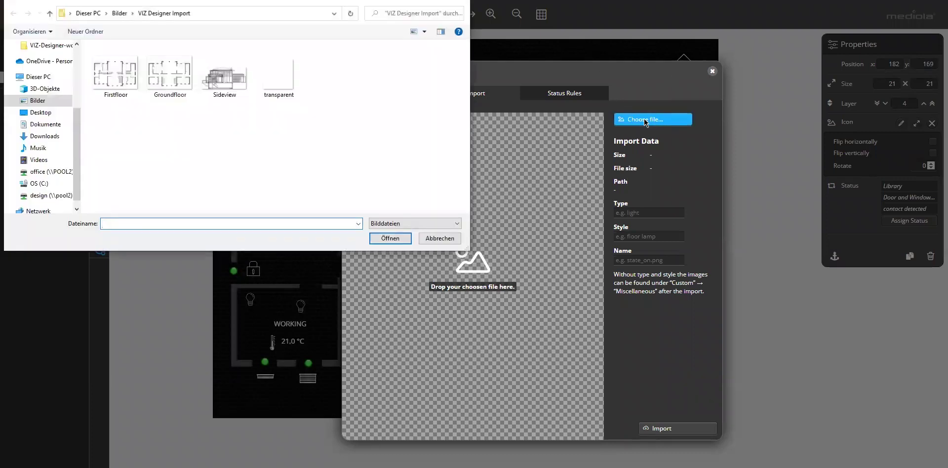
Step: Load Groundfloor.png, set its Type, and import it into the image catalog
left_click(166, 75)
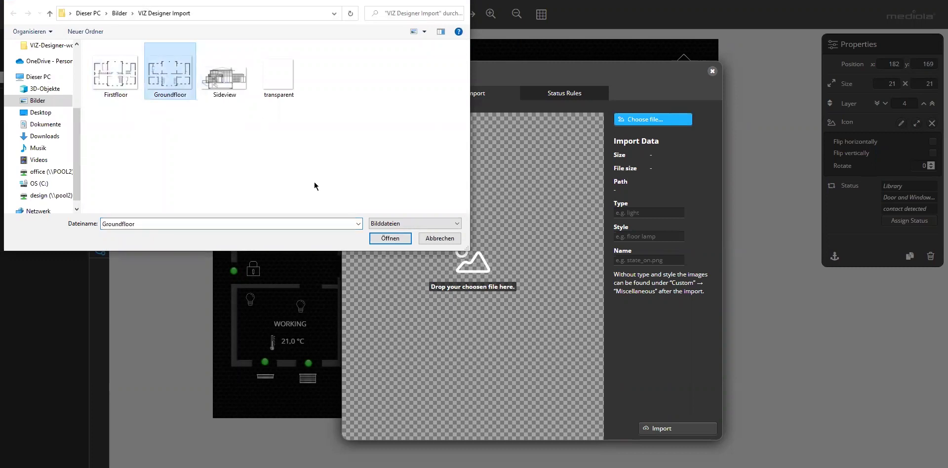
left_click(398, 239)
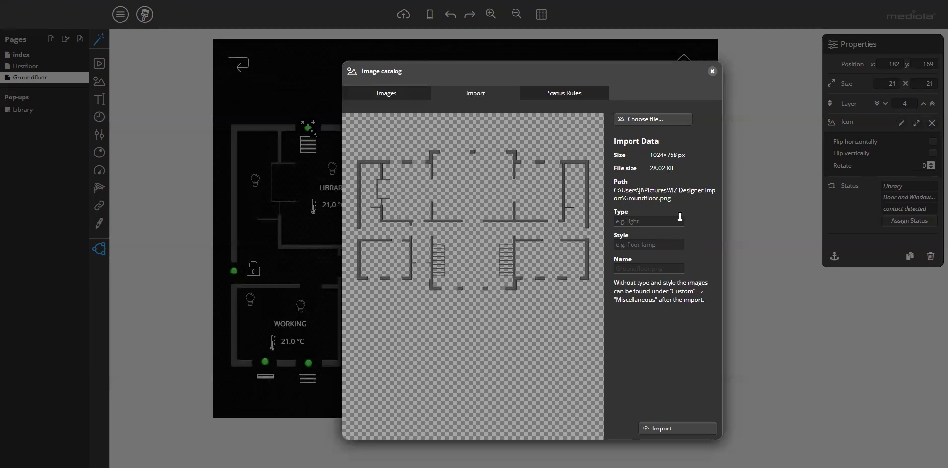
left_click(651, 220)
type("M")
left_click(661, 429)
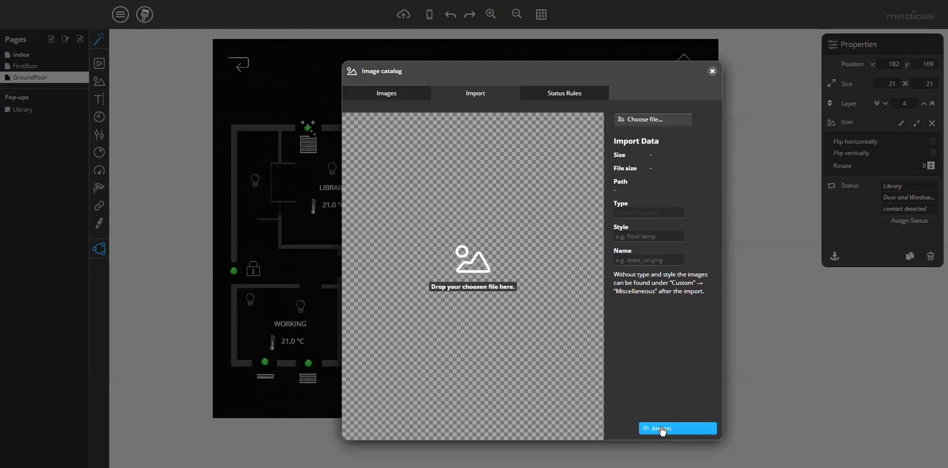
Step: Import Firstfloor.png into the image catalog
left_click(636, 120)
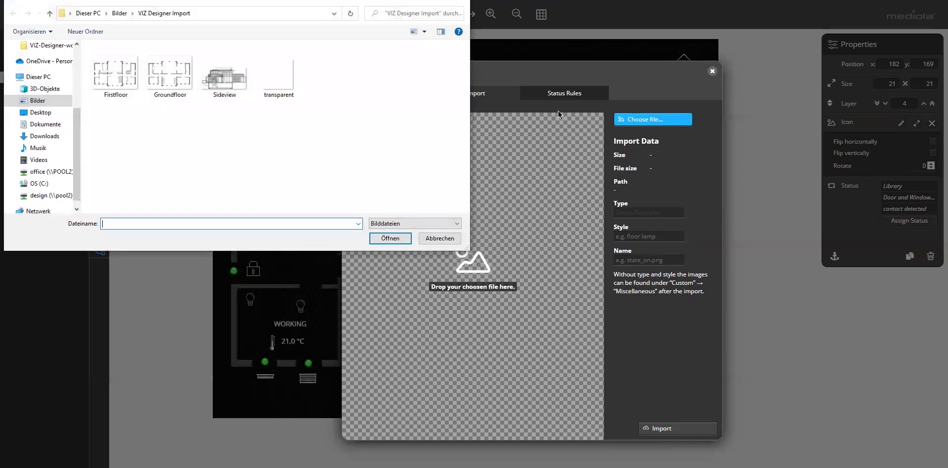
left_click(121, 72)
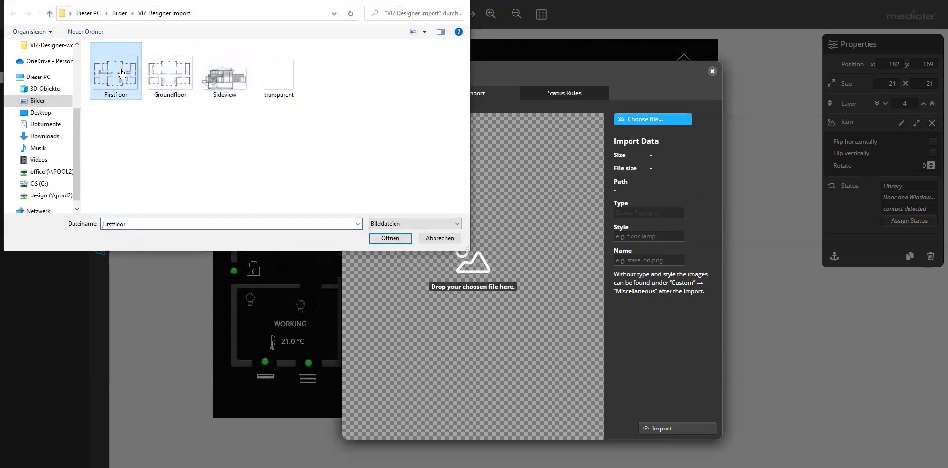
key("Return")
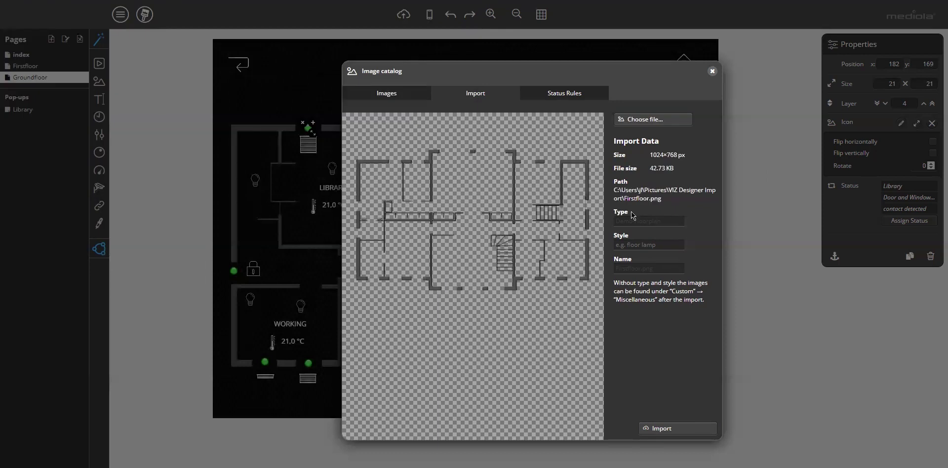
left_click(674, 428)
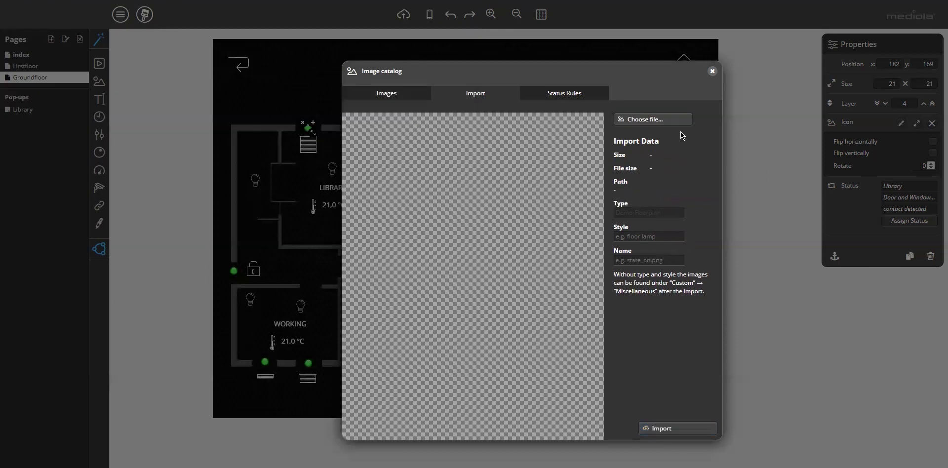
Step: Import Sideview.png into the image catalog
left_click(649, 122)
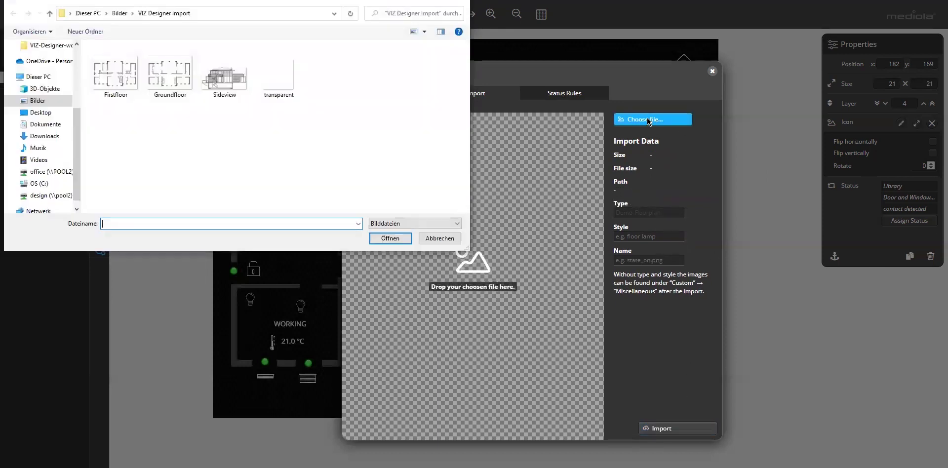
left_click(231, 87)
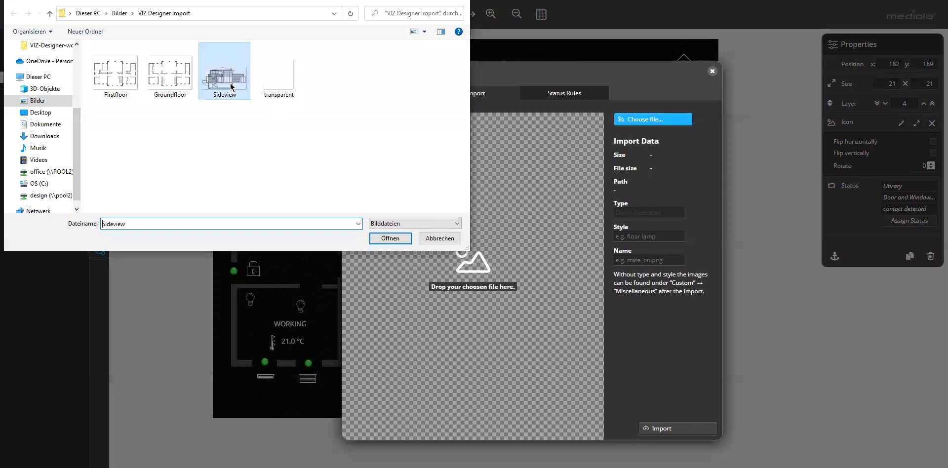
left_click(390, 238)
left_click(665, 427)
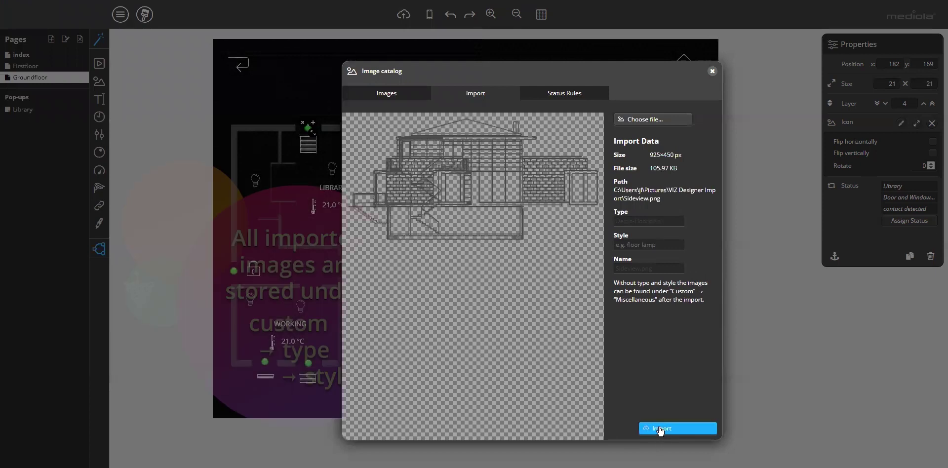
Step: Browse the catalog's Demo-Floorplan images
left_click(387, 94)
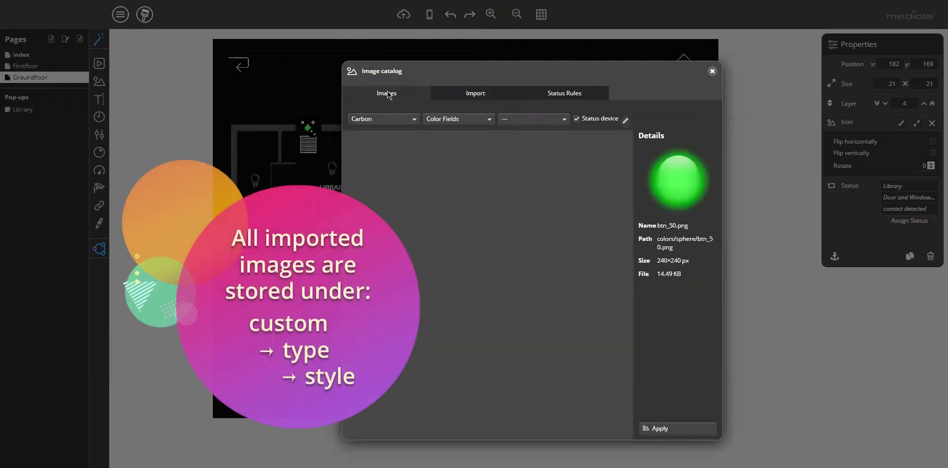
left_click(473, 122)
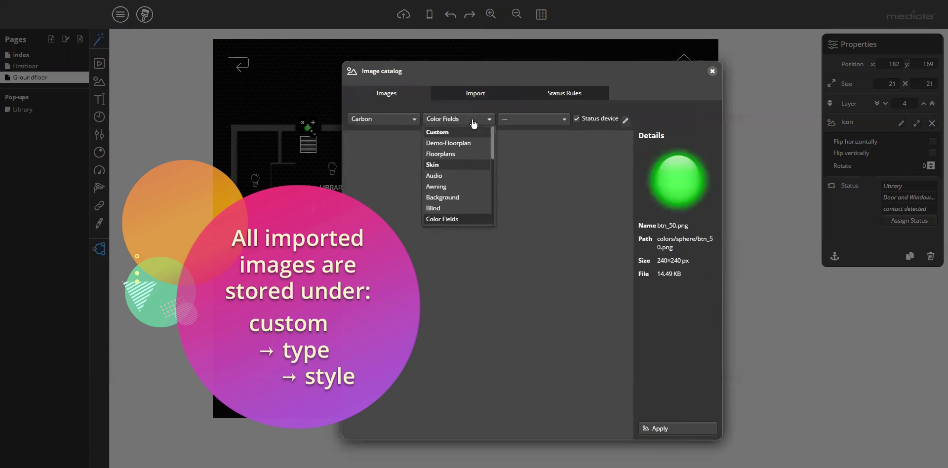
left_click(443, 143)
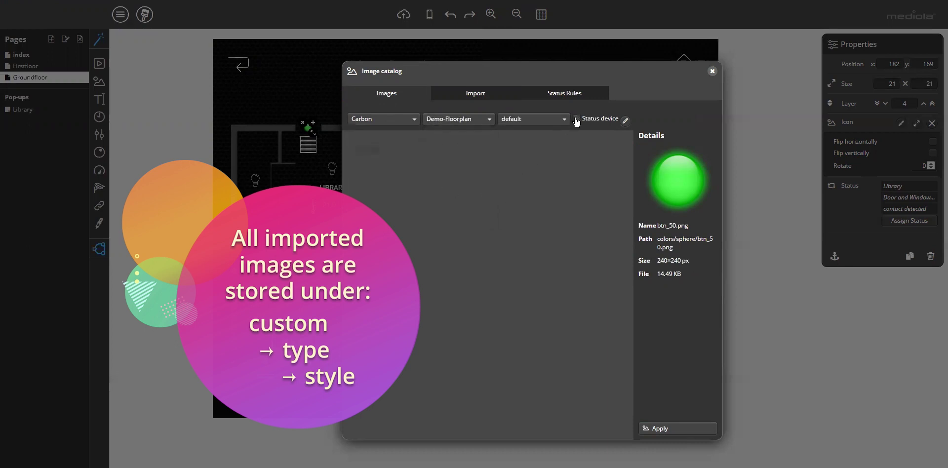
Step: Set the image preview background to Pattern light
left_click(625, 120)
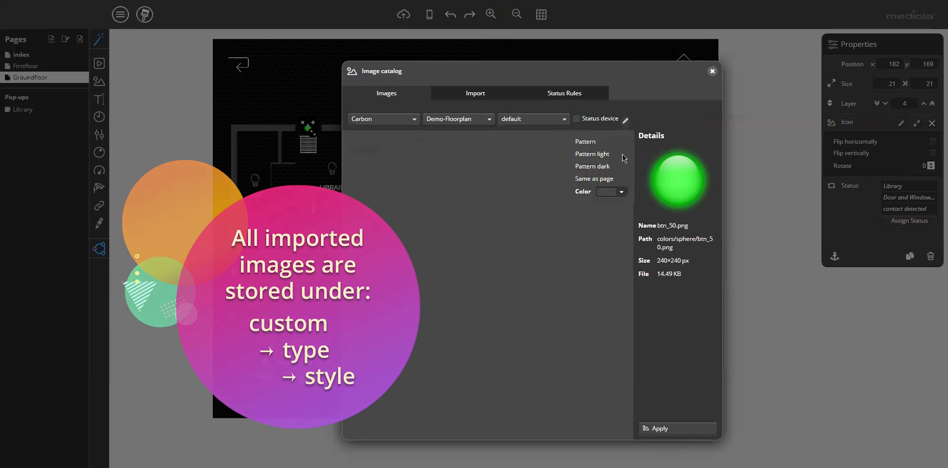
left_click(605, 156)
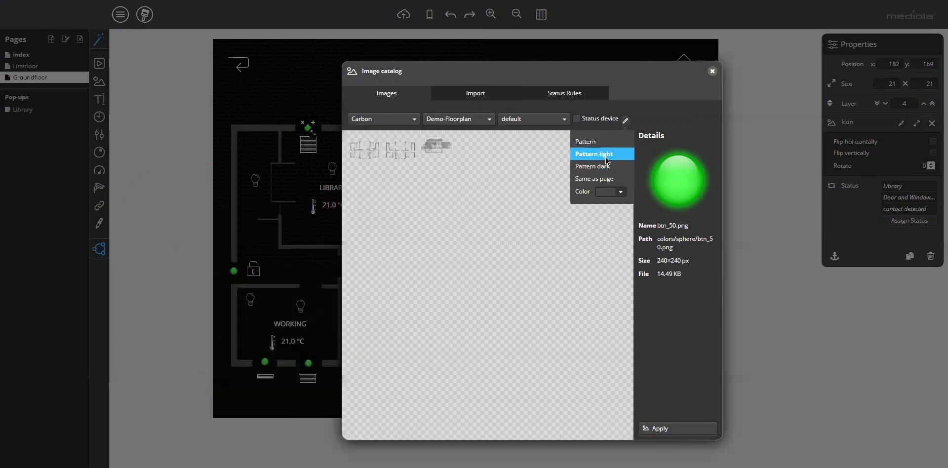
left_click(497, 192)
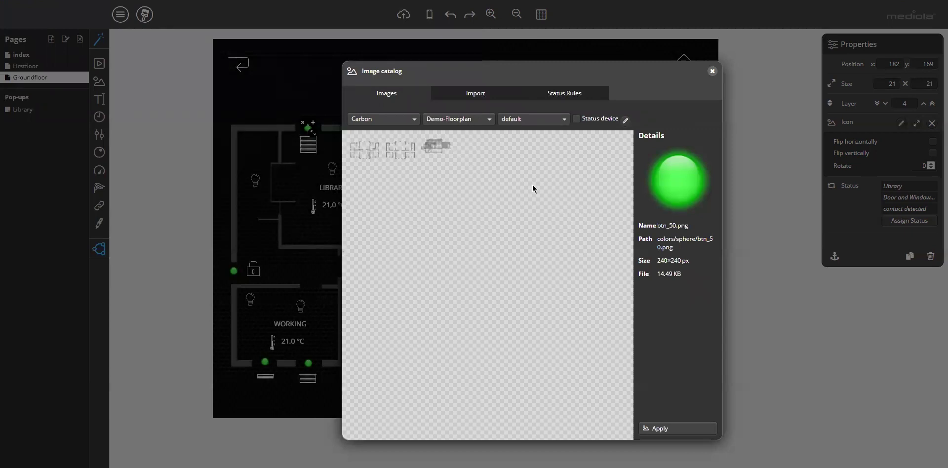
Step: Close the Image catalog dialog to return to the Groundfloor page
left_click(712, 71)
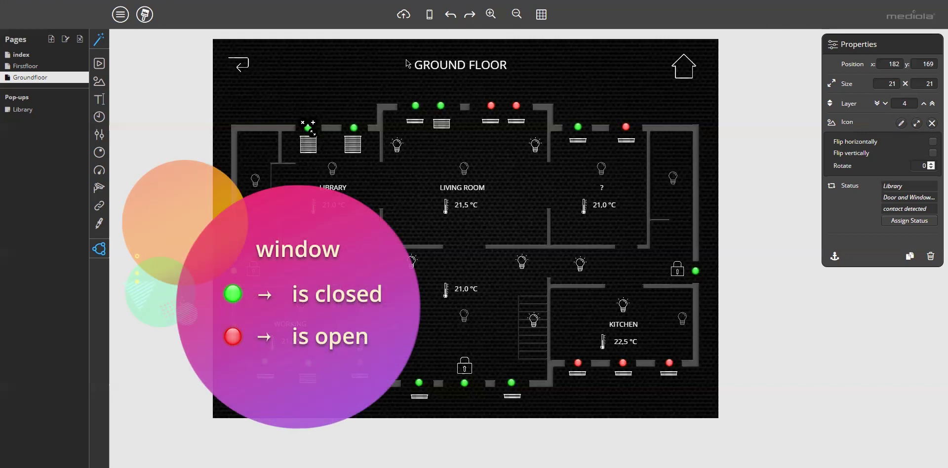
left_click(380, 71)
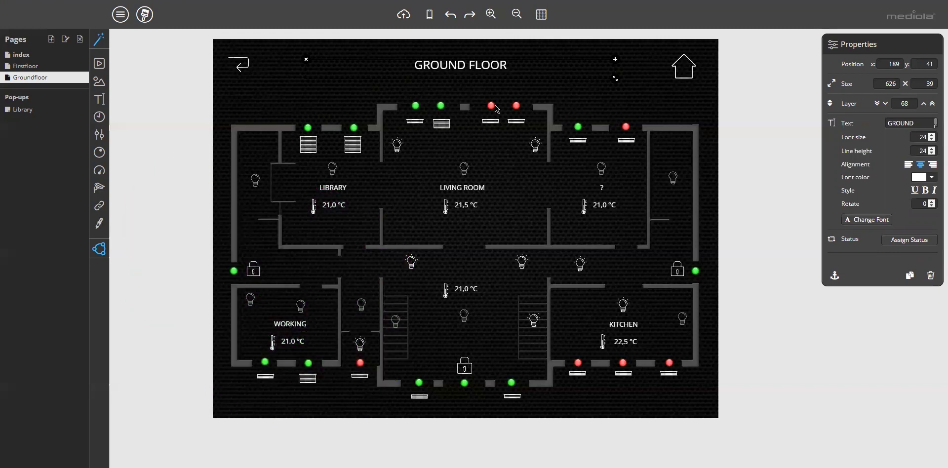
left_click(318, 119)
left_click(309, 129)
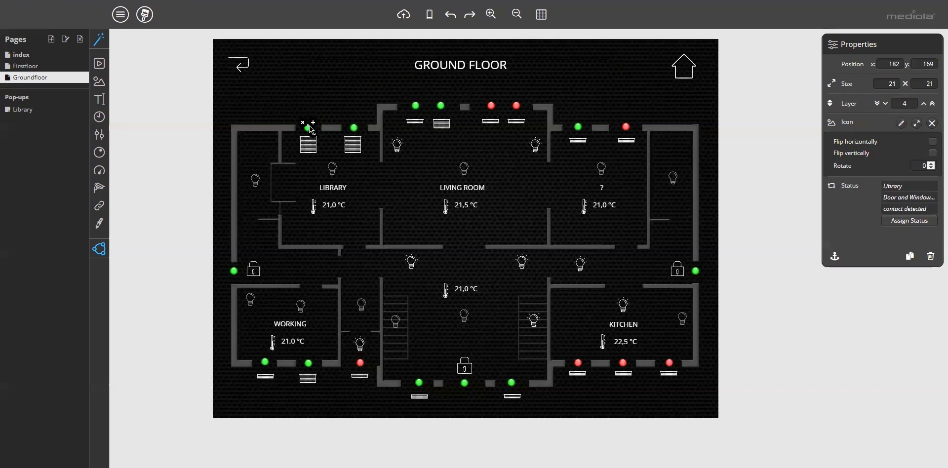
Step: Start a new status rule for the dot icon named 'Window state dot'
left_click(902, 124)
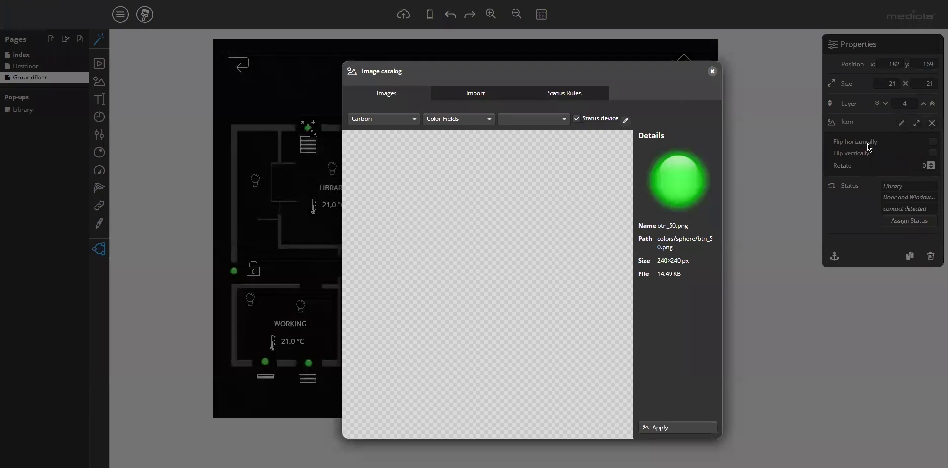
left_click(545, 92)
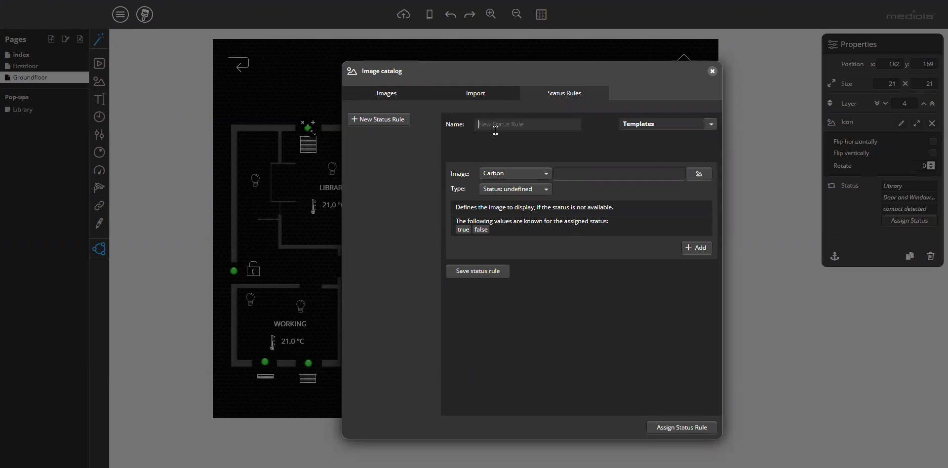
type("Window state dot")
Step: Save the 'Window state dot' status rule
left_click(483, 275)
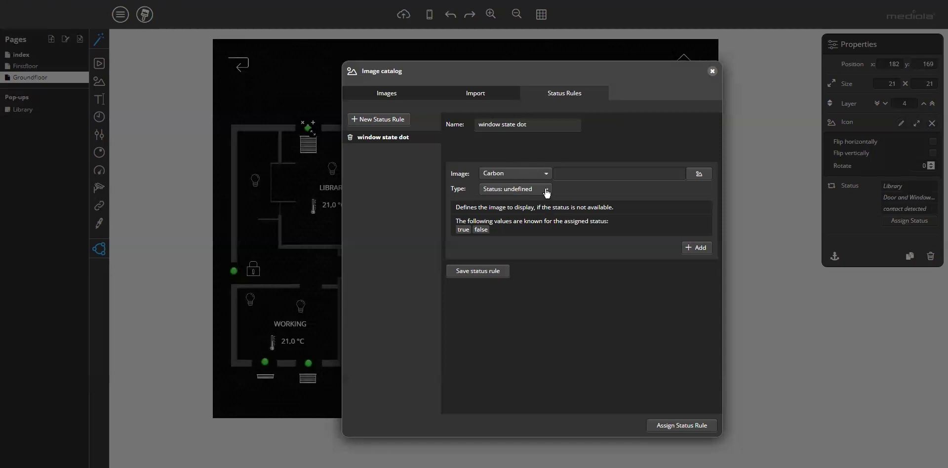
Step: Cycle the rule's Type through Value and Interval, finally setting it to Set
left_click(546, 190)
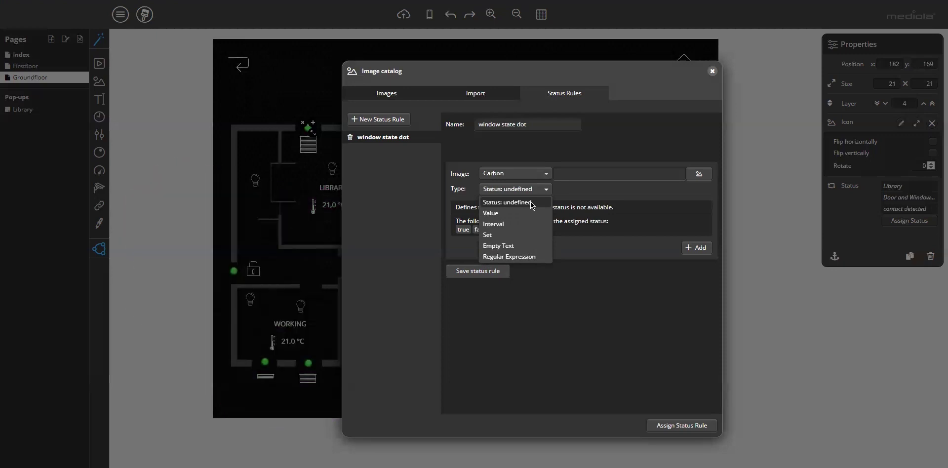
left_click(516, 214)
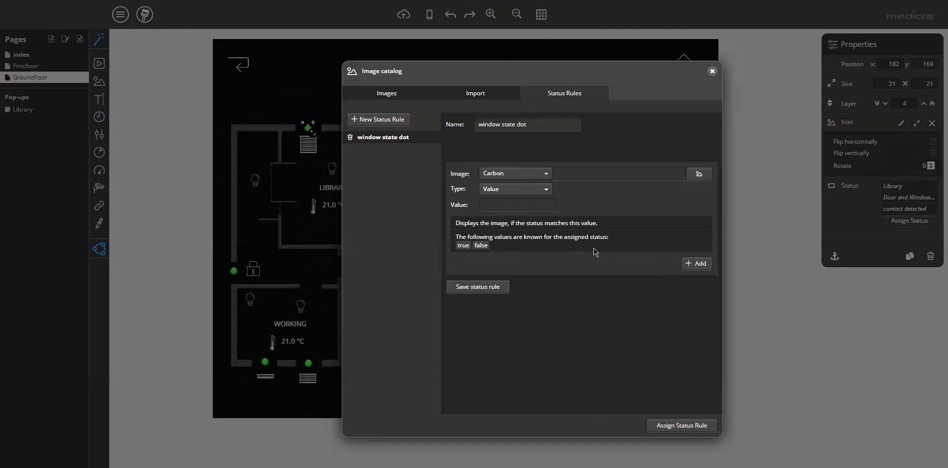
left_click(546, 191)
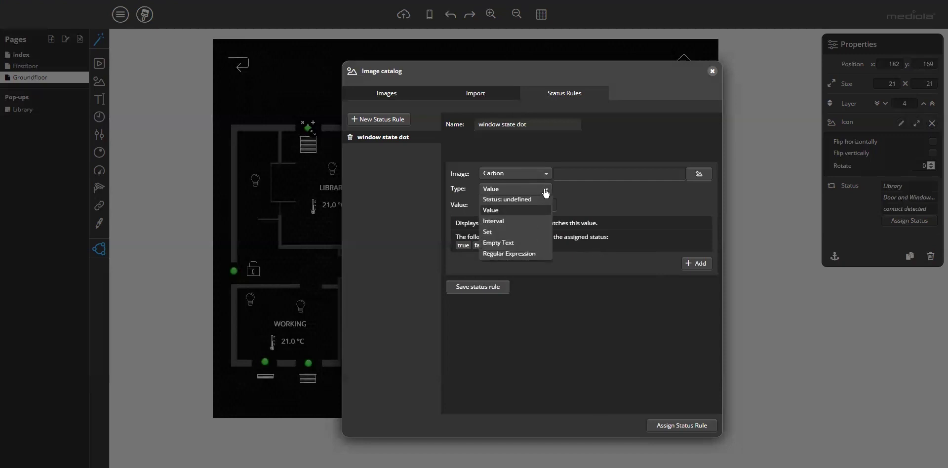
left_click(520, 225)
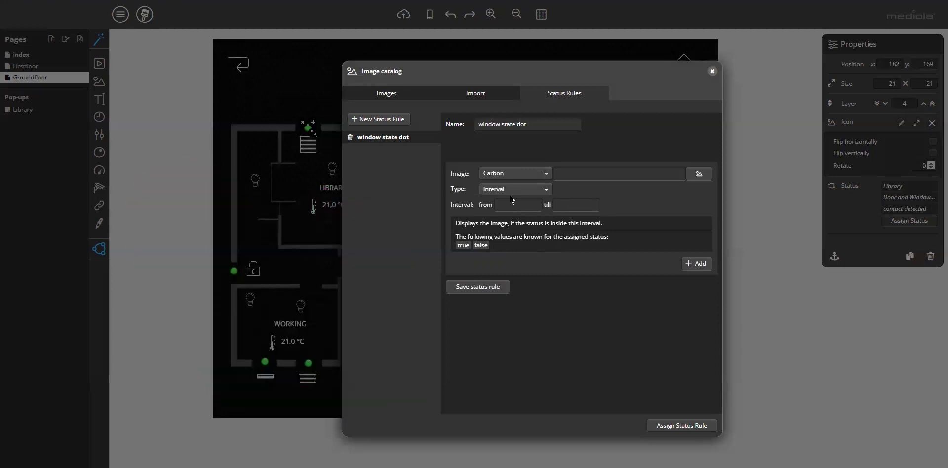
left_click(514, 189)
left_click(494, 236)
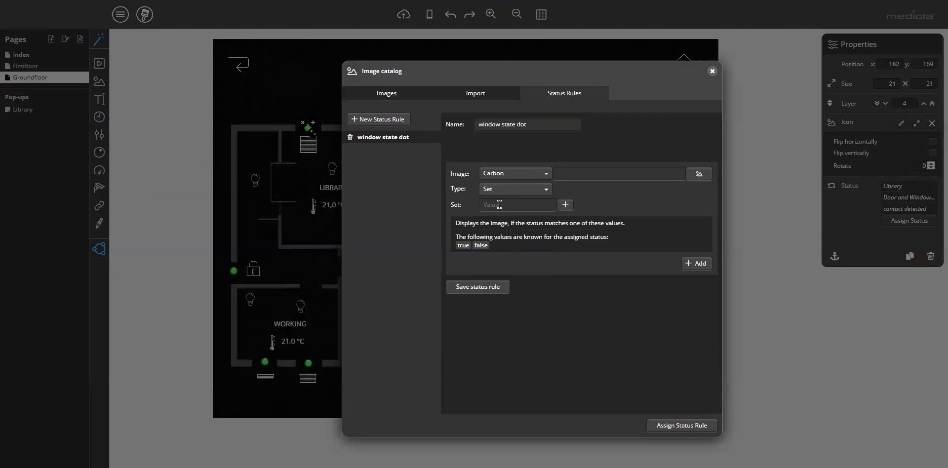
Step: Switch the 'window state dot' rule's condition type to Empty Text
left_click(544, 191)
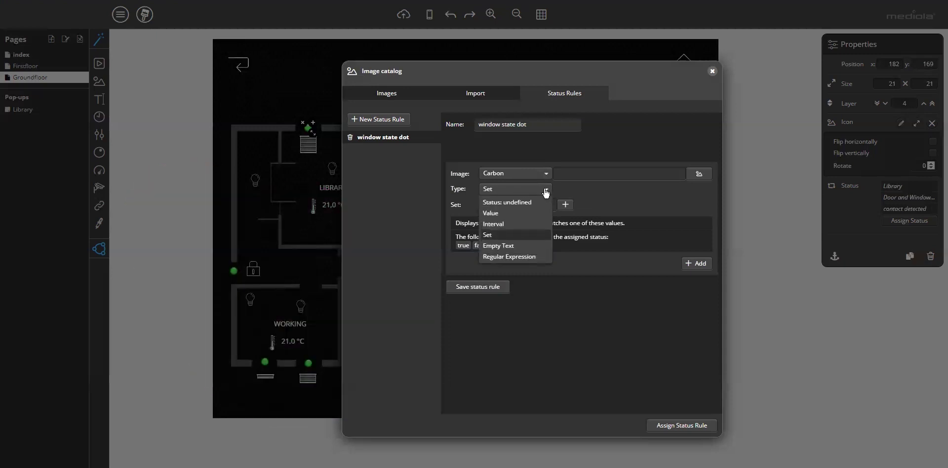
left_click(514, 249)
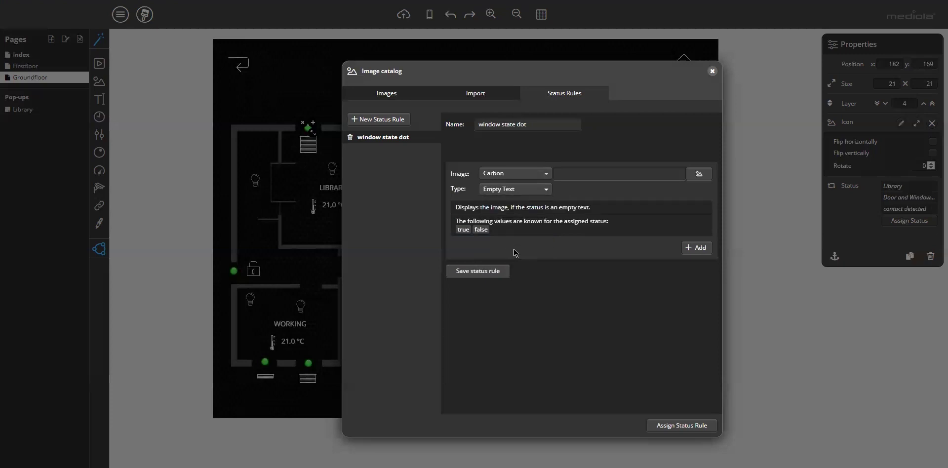
left_click(546, 191)
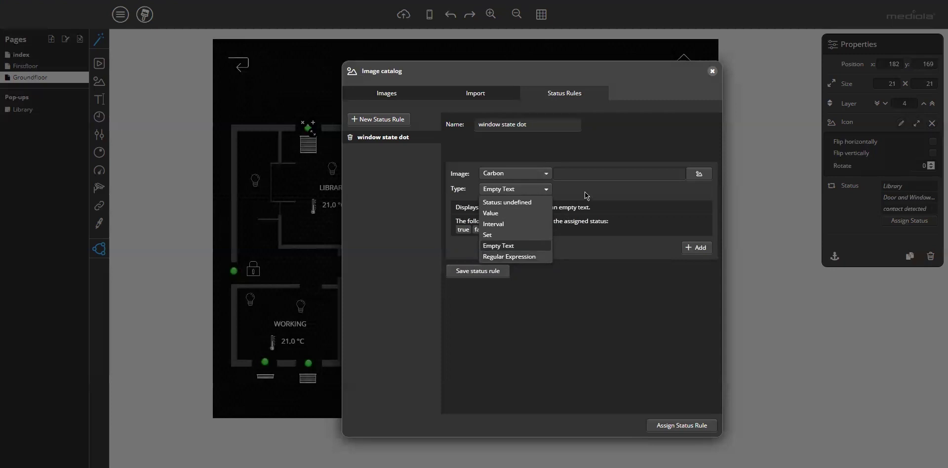
Step: Change the condition type to Set and add the values true, close and closed
left_click(508, 239)
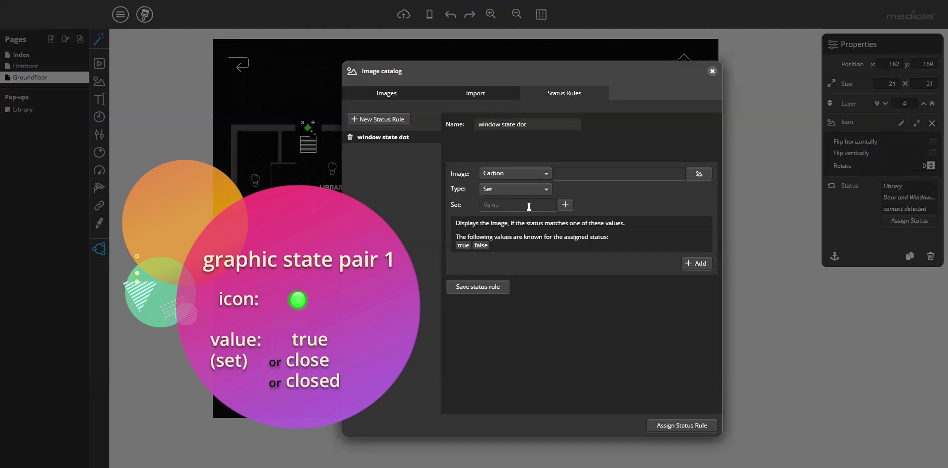
type("true")
left_click(565, 206)
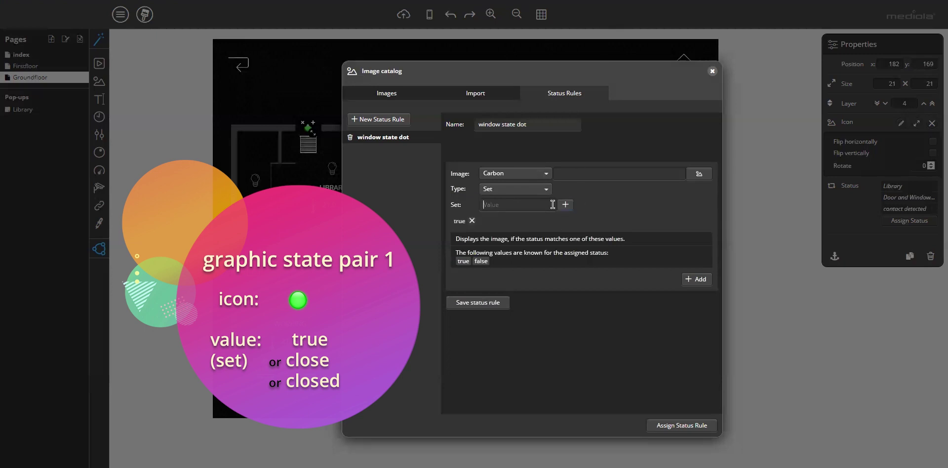
type("close")
left_click(565, 204)
type("closed")
left_click(565, 204)
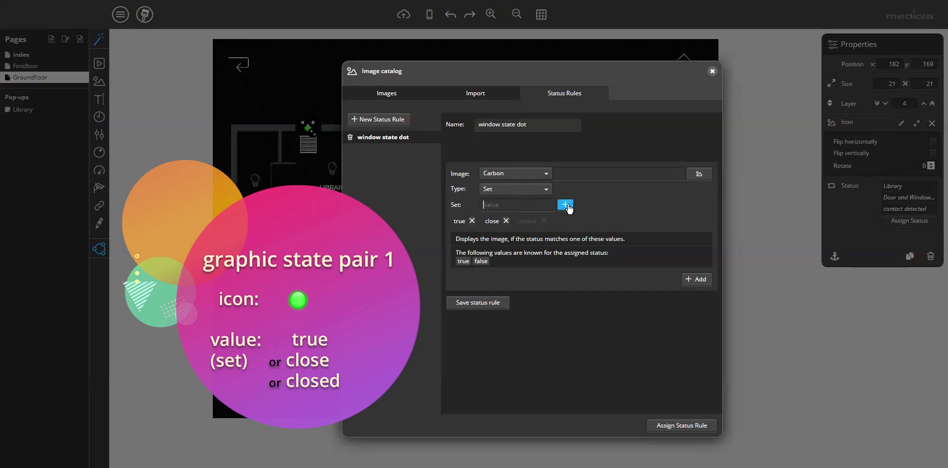
Step: Apply the green sphere colors/sphere/btn_50.png as the true/close/closed entry's image
left_click(698, 175)
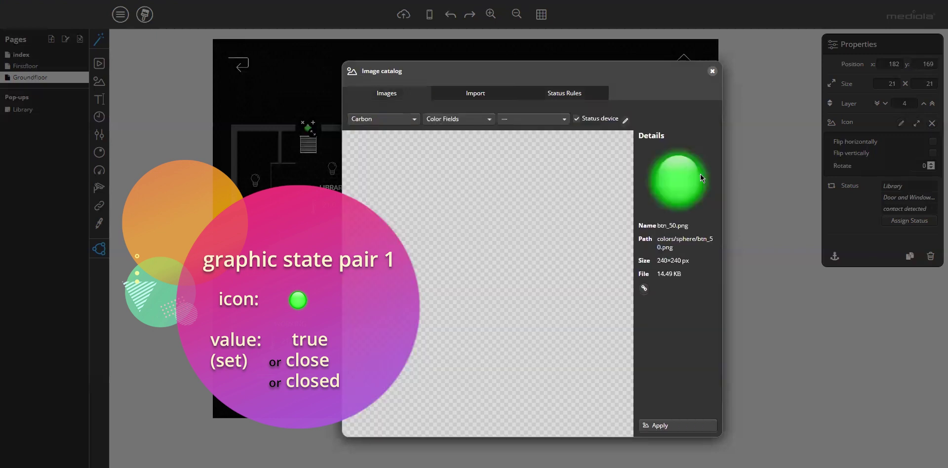
left_click(582, 119)
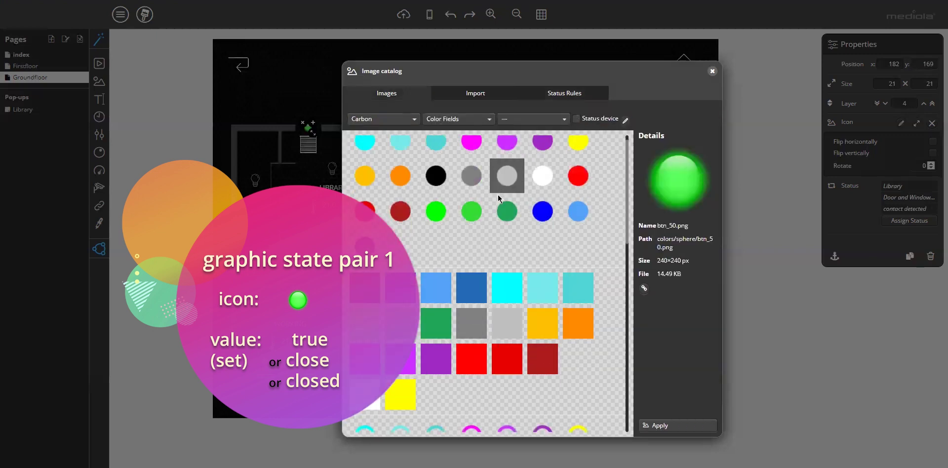
scroll(497, 194, "down", 10)
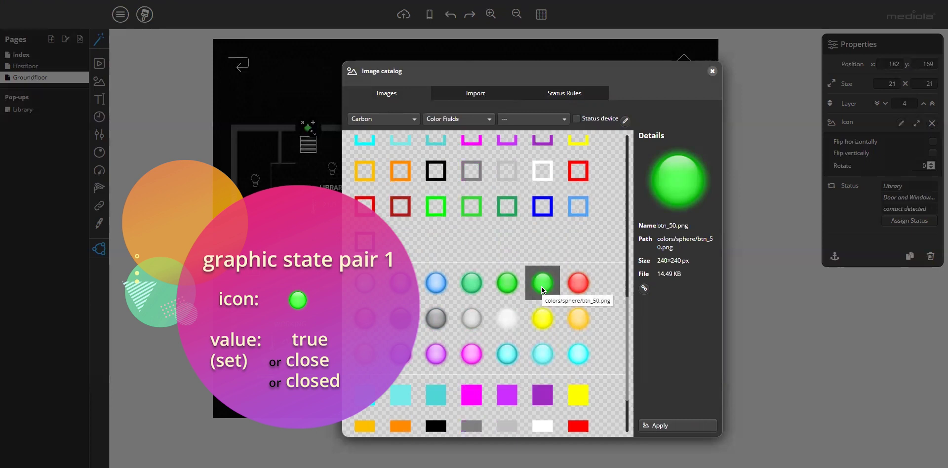
left_click(661, 428)
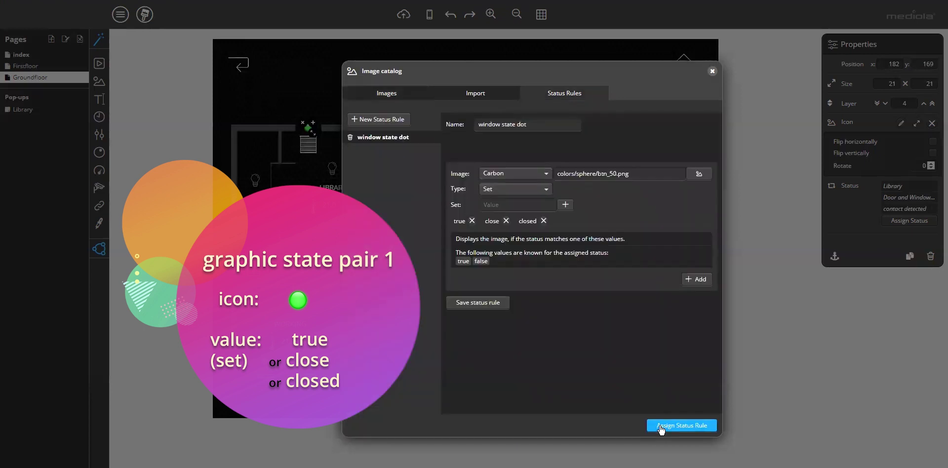
Step: Store the true|close|closed Set entry with btn_50.png in the rule's entry list
left_click(697, 280)
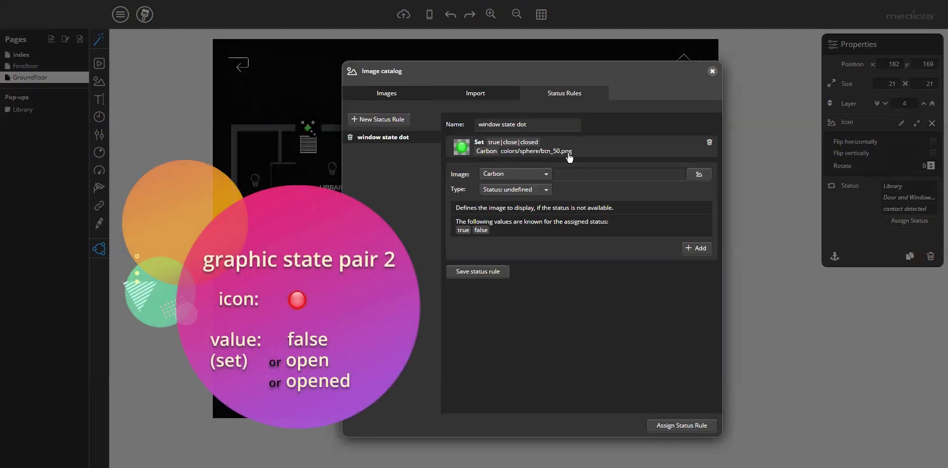
Step: Make a new Set entry matching the values false, open and opened
left_click(541, 190)
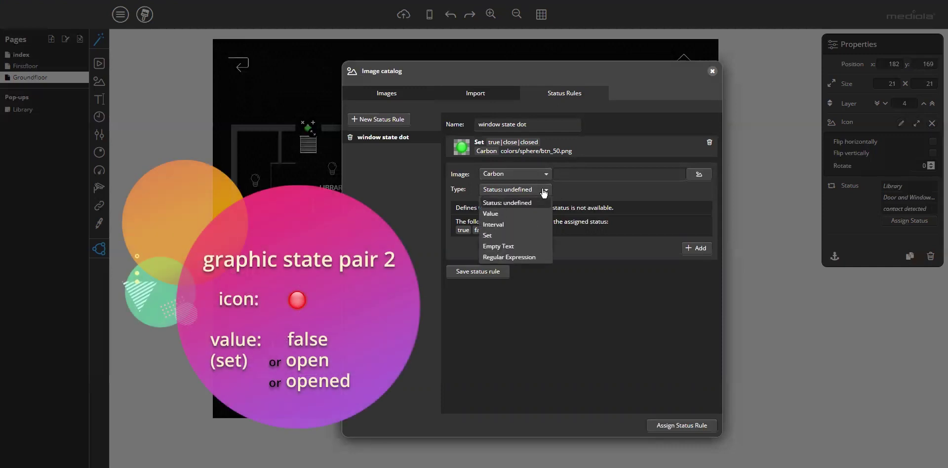
left_click(509, 231)
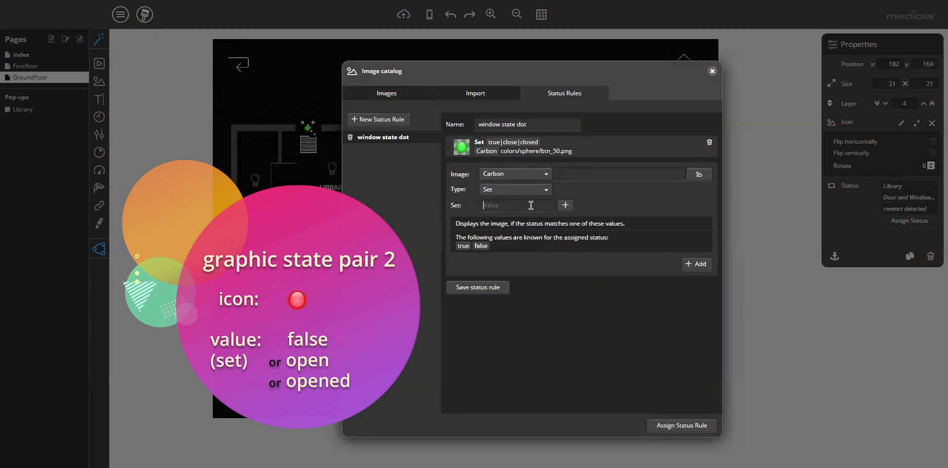
type("false")
left_click(566, 205)
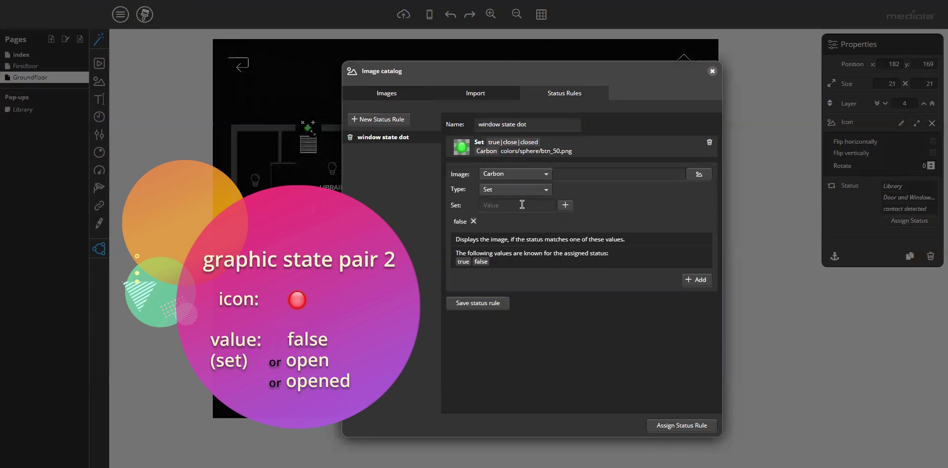
type("open")
left_click(565, 205)
type("opened")
left_click(565, 205)
Step: Give the false/open/opened entry the red sphere btn_51.png and add it to the rule
left_click(697, 176)
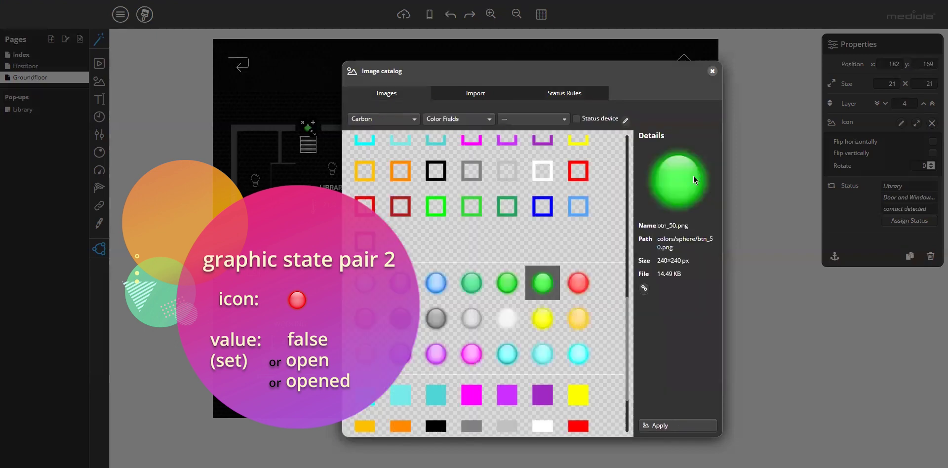
left_click(581, 288)
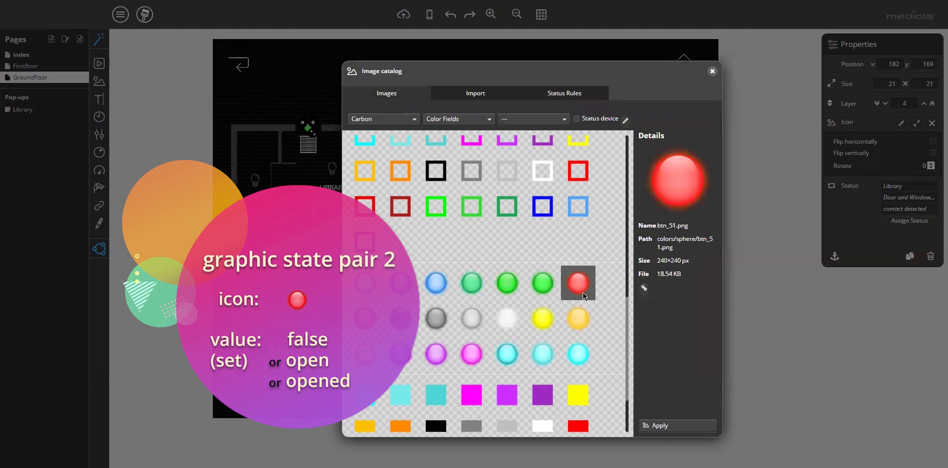
left_click(663, 427)
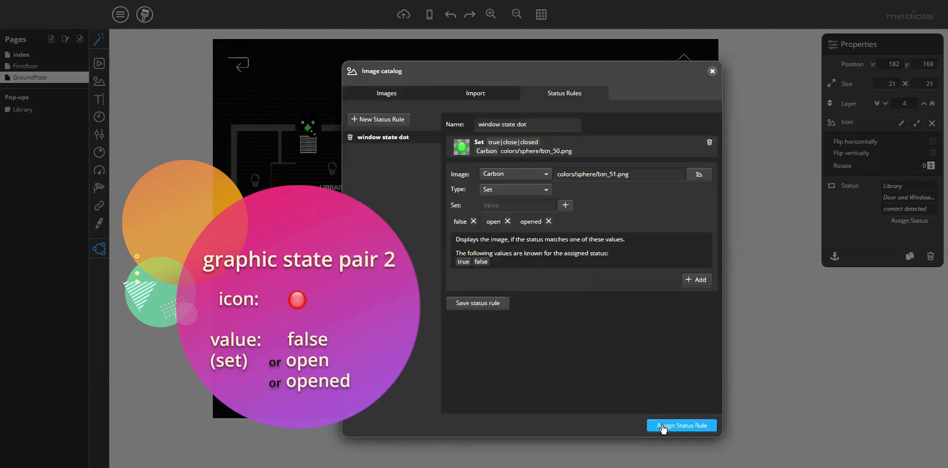
left_click(704, 280)
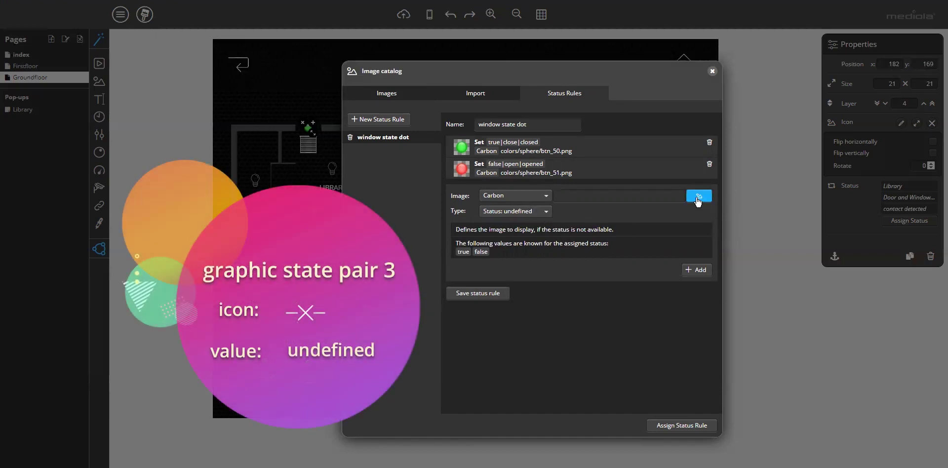
Step: Show the General category's white – thin icon variants in the image catalog
left_click(698, 198)
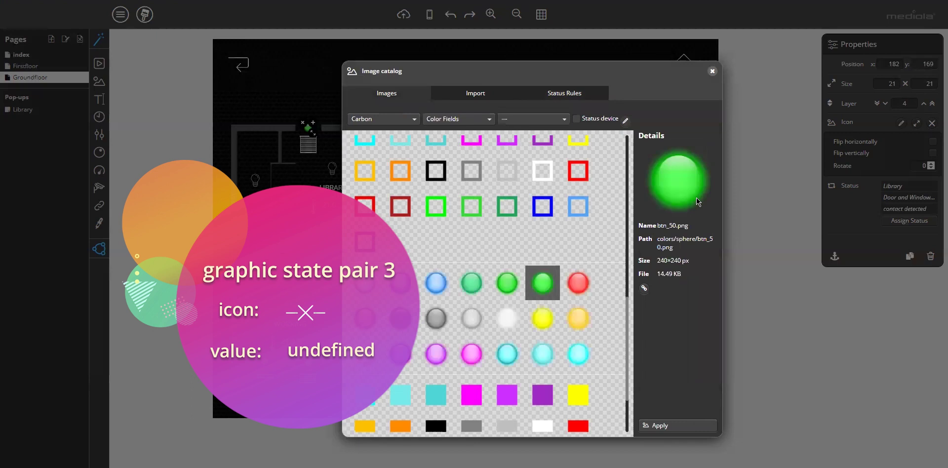
left_click(456, 121)
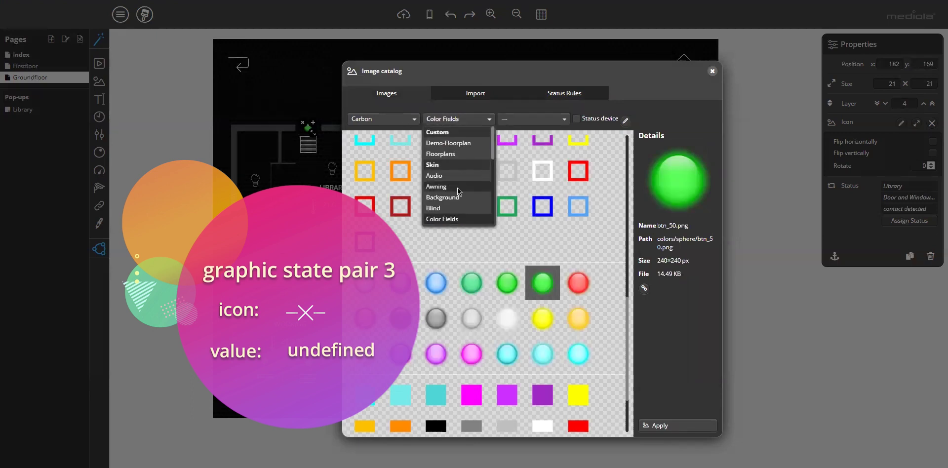
scroll(455, 195, "down", 2)
left_click(448, 198)
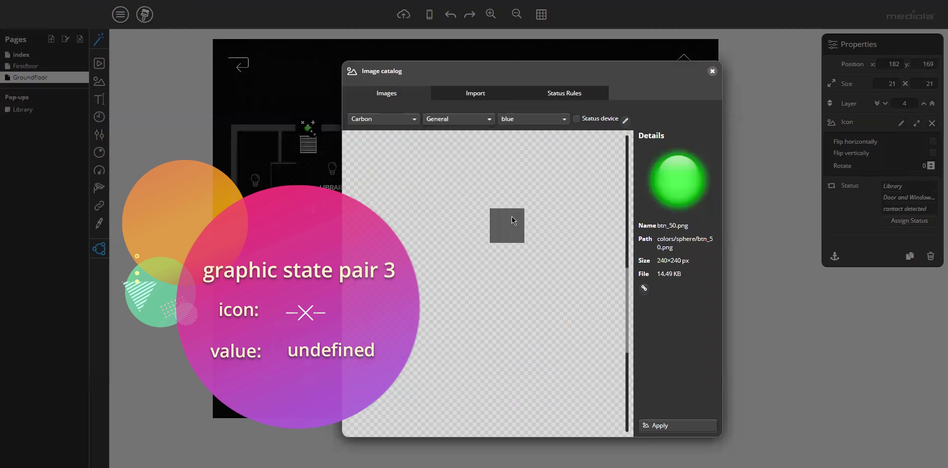
left_click(626, 122)
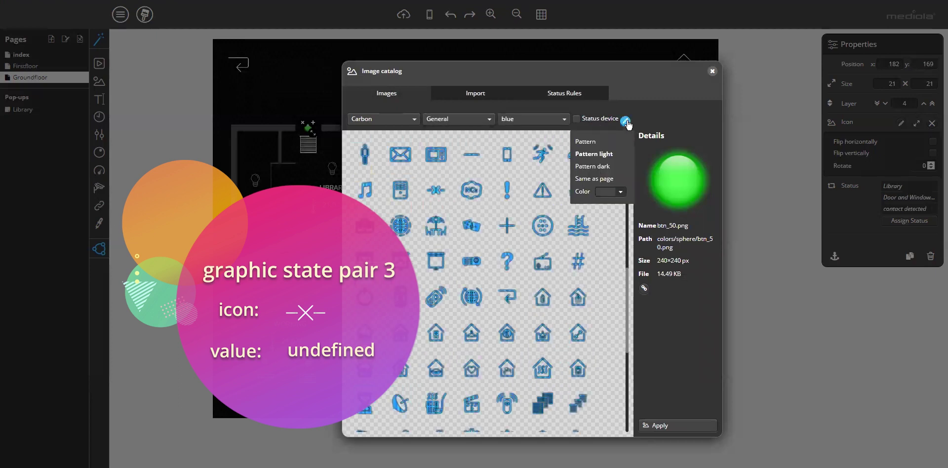
left_click(553, 121)
scroll(527, 211, "down", 2)
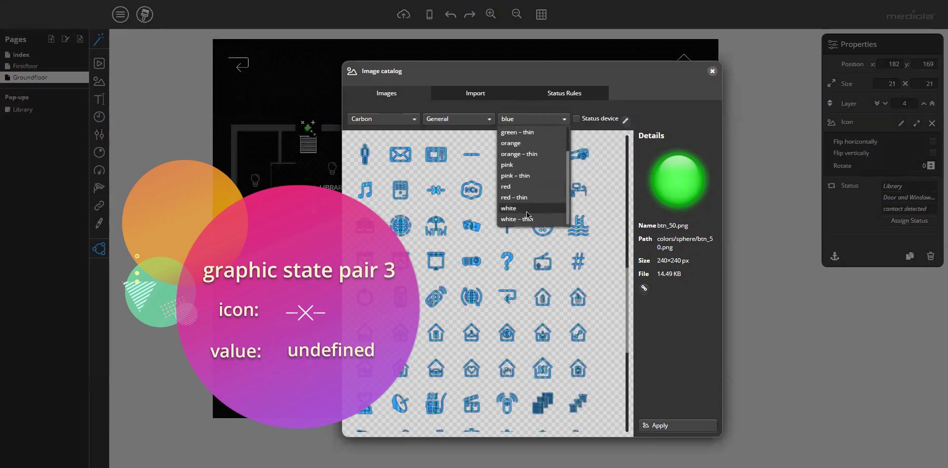
left_click(524, 218)
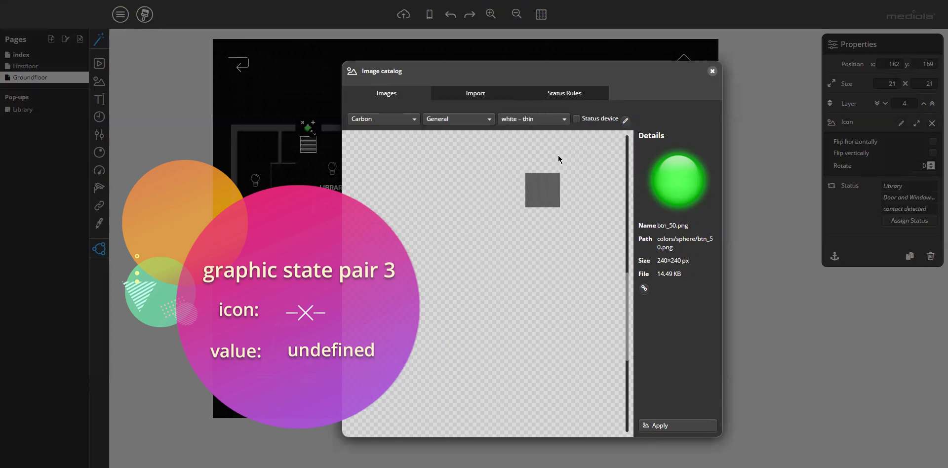
Step: Use the dark Pattern background and select the no-connection.png cross icon
left_click(625, 121)
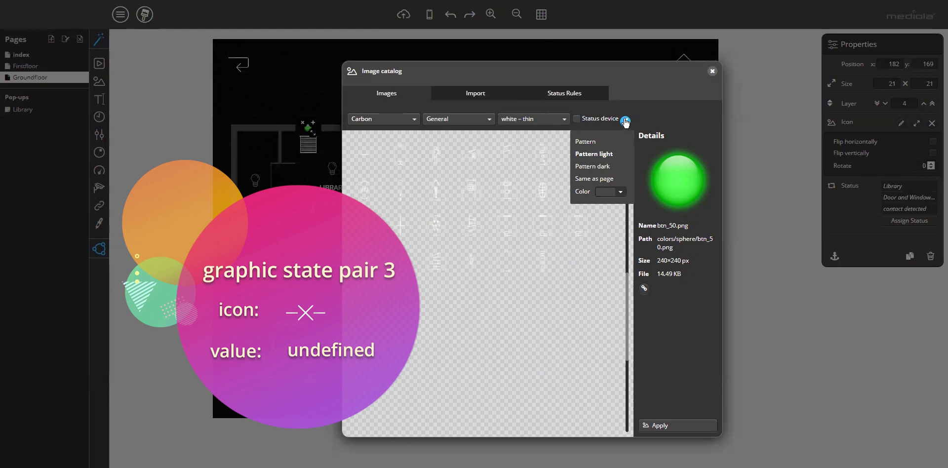
left_click(612, 170)
scroll(532, 285, "down", 1)
scroll(532, 285, "down", 2)
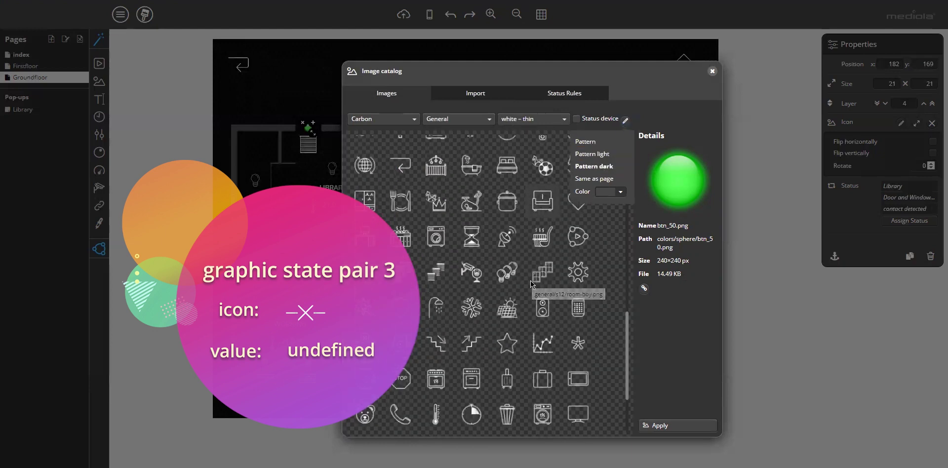
scroll(478, 288, "down", 2)
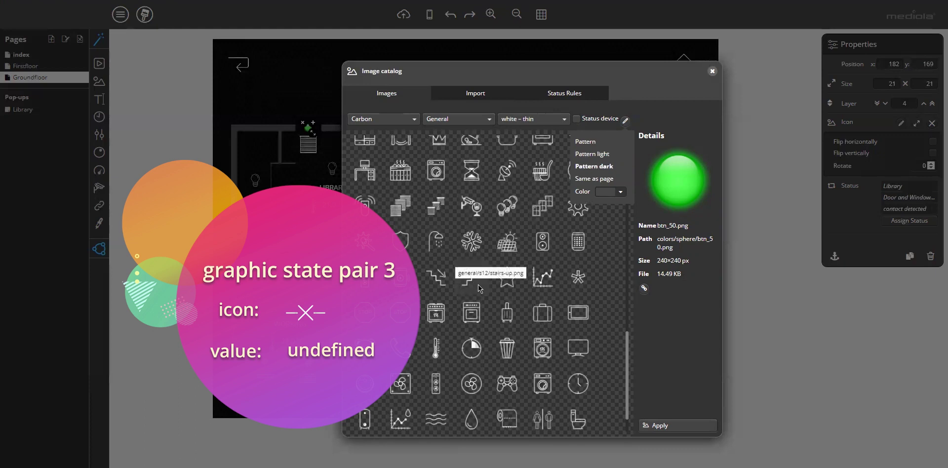
scroll(477, 288, "up", 5)
scroll(478, 288, "up", 2)
left_click(579, 286)
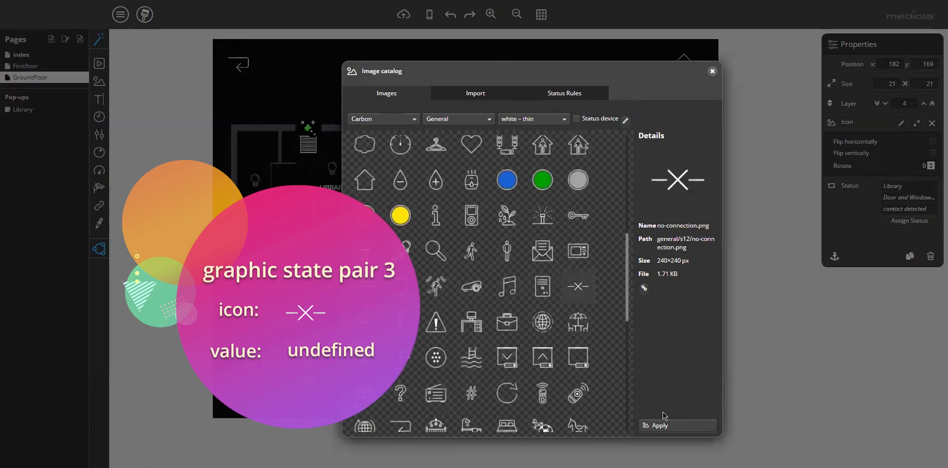
Step: Save the no-connection.png entry for undefined status and assign the rule to the Library window dot
left_click(667, 426)
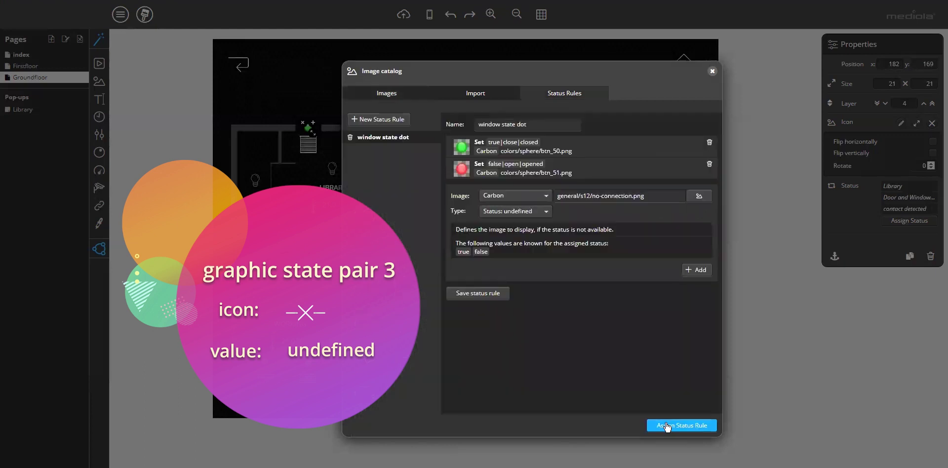
left_click(697, 269)
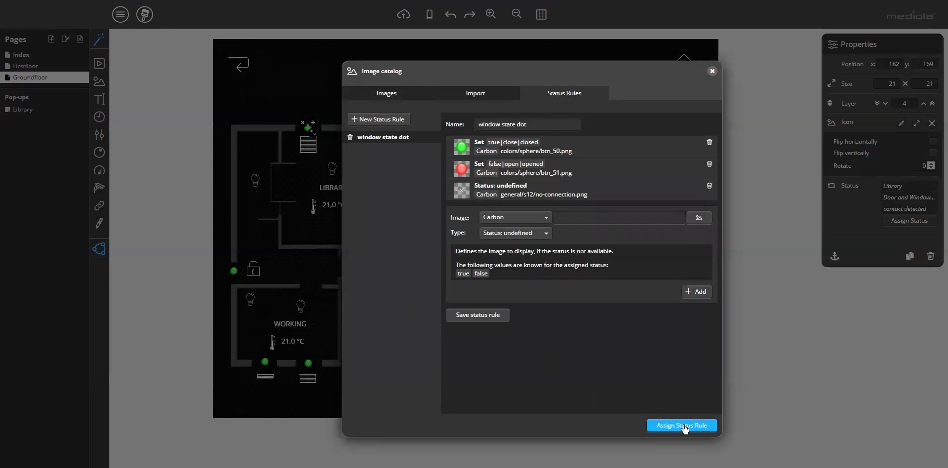
left_click(684, 426)
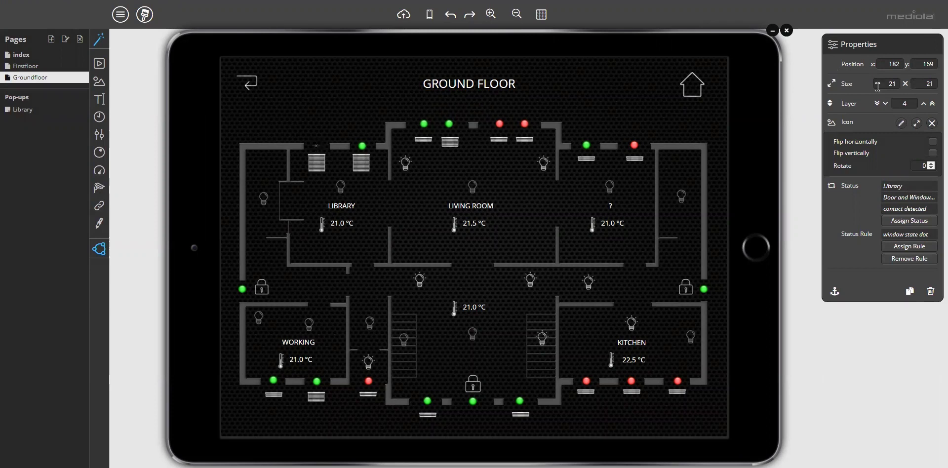
Step: Remove the tablet frame from the Ground Floor preview and check the green and red window dots
left_click(786, 31)
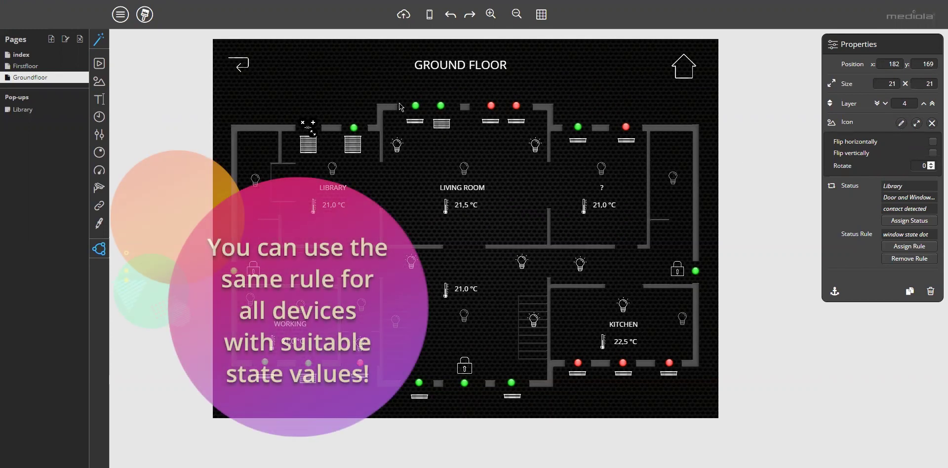
left_click(355, 130)
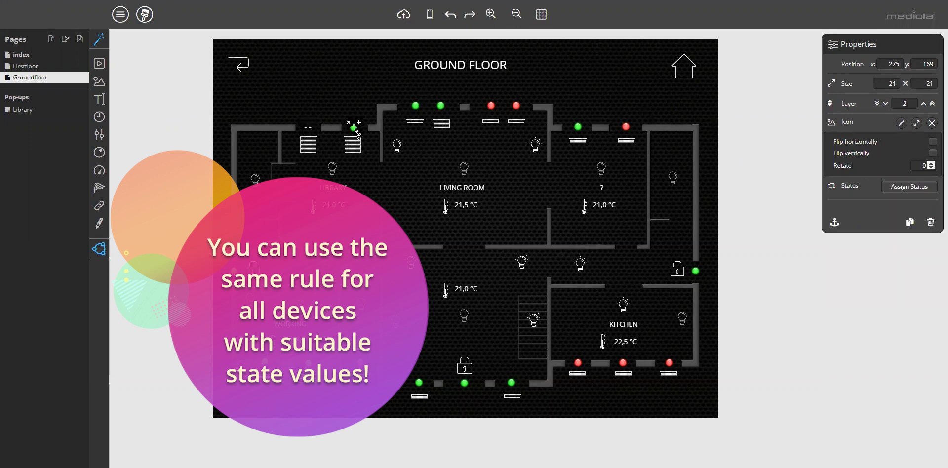
left_click(418, 106)
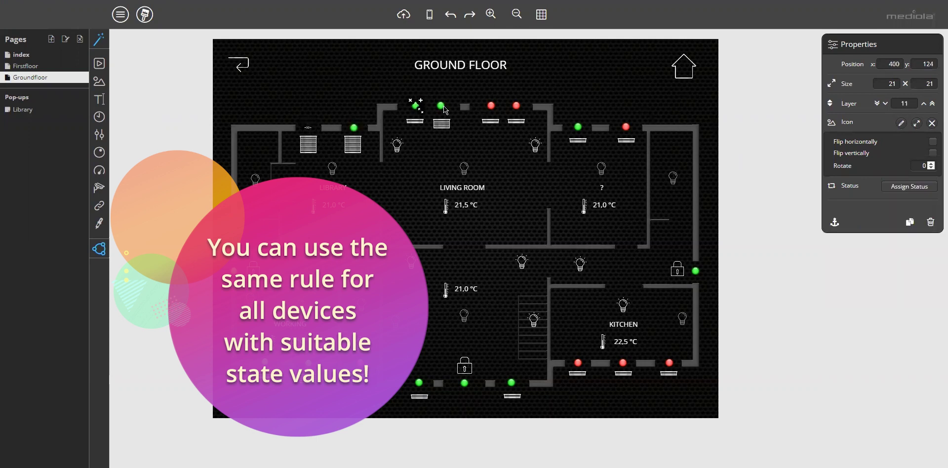
left_click(442, 107)
left_click(495, 107)
left_click(520, 108)
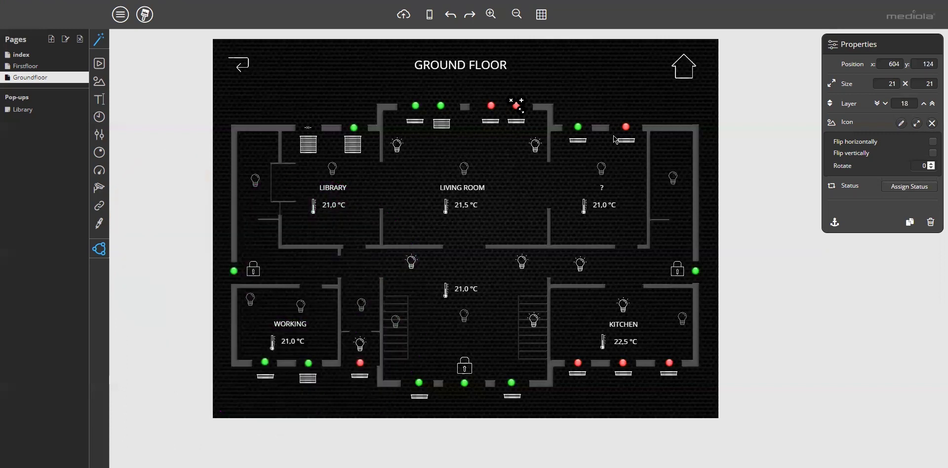
left_click(613, 135)
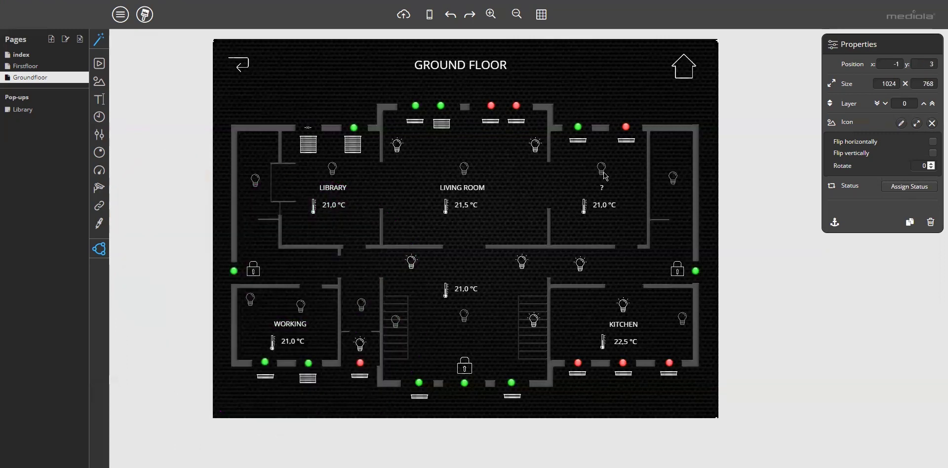